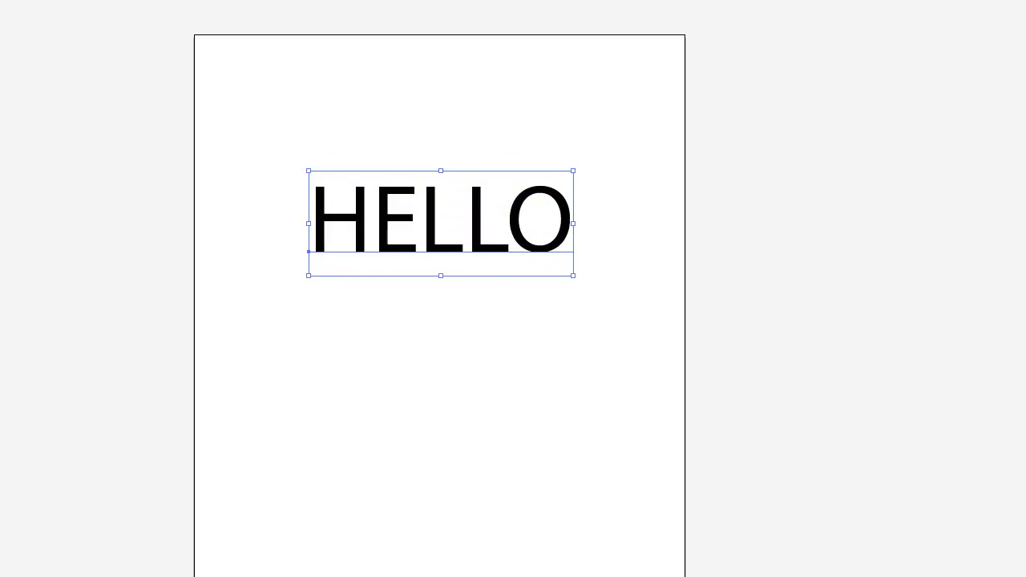
Step: Set the HELLO text's font style to Bold
left_click(256, 1)
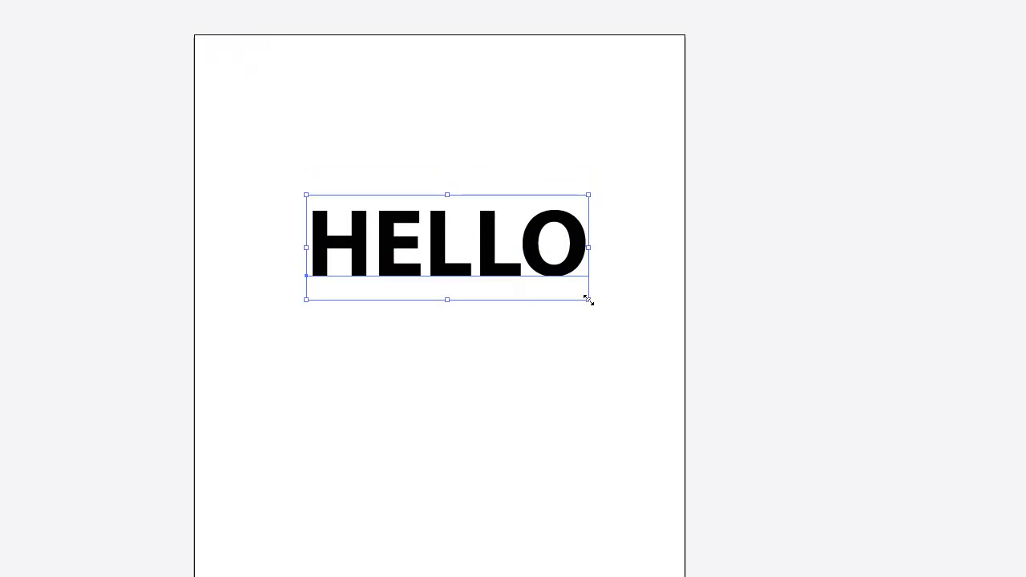
Step: Scale the bold HELLO, duplicate it below, and select the upper copy
mouse_move(588, 298)
left_mouse_down()
mouse_move(574, 286)
mouse_move(583, 298)
left_mouse_up()
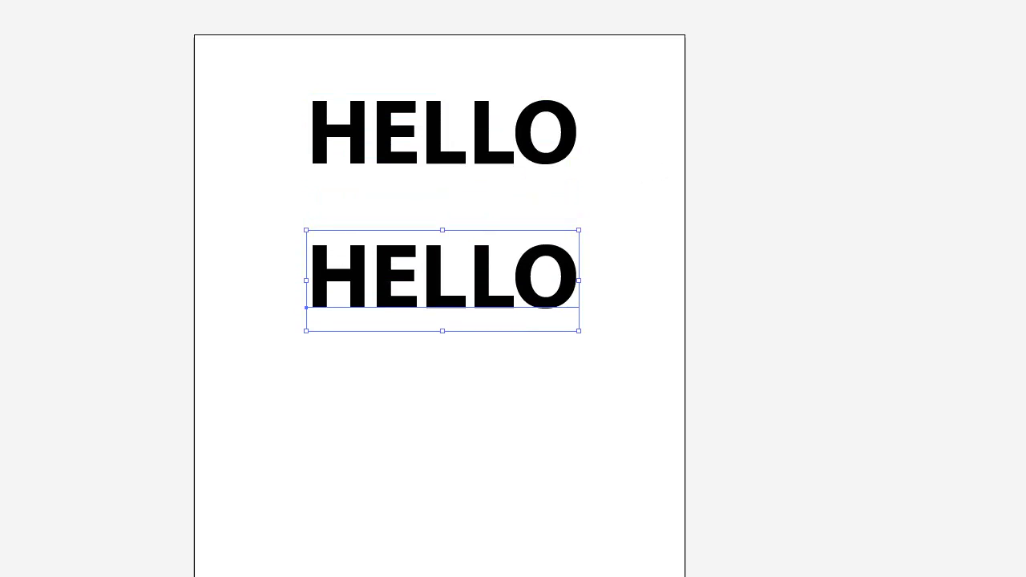
left_click(477, 136)
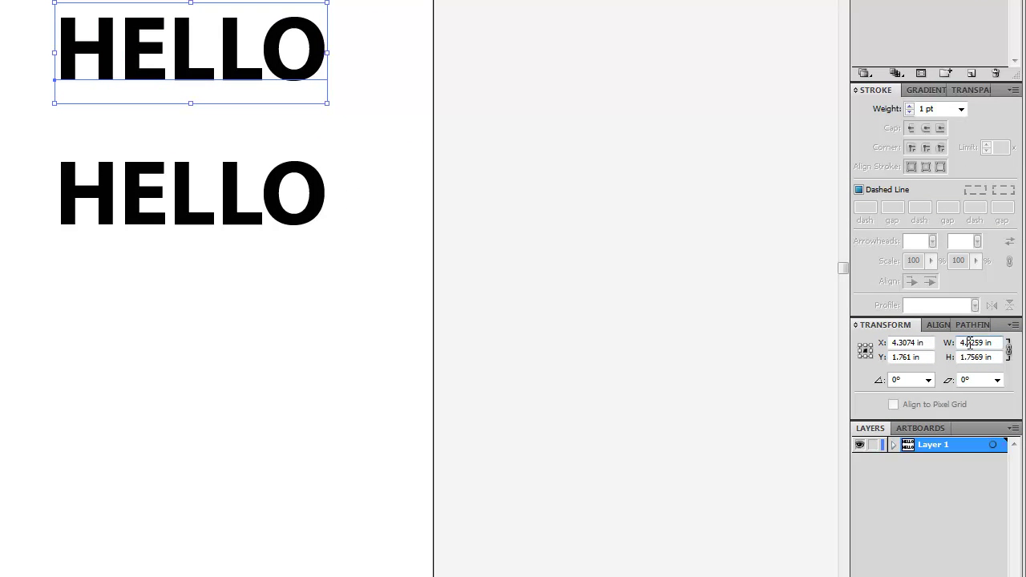
Step: Set the upper HELLO's width to 6 in in the Transform panel
double_click(970, 342)
type("6")
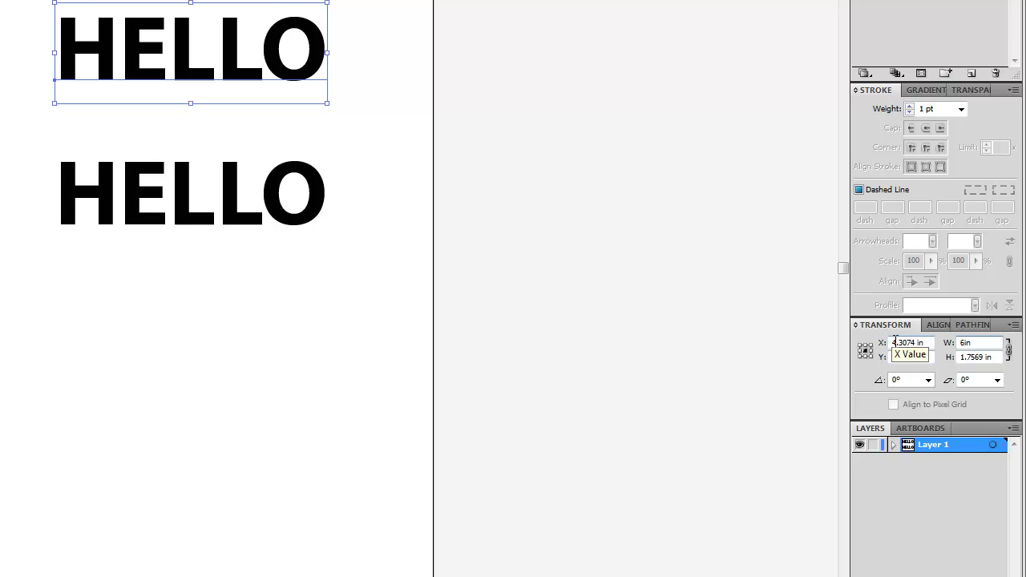
key("Return")
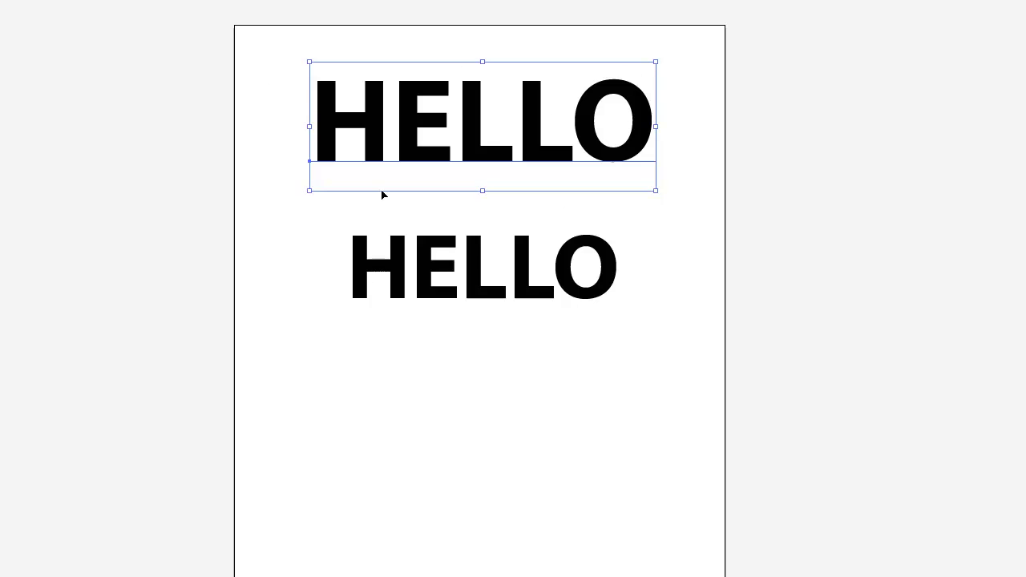
Step: Delete the narrow lower HELLO and convert a copy of the widened one to outlines
left_click(477, 267)
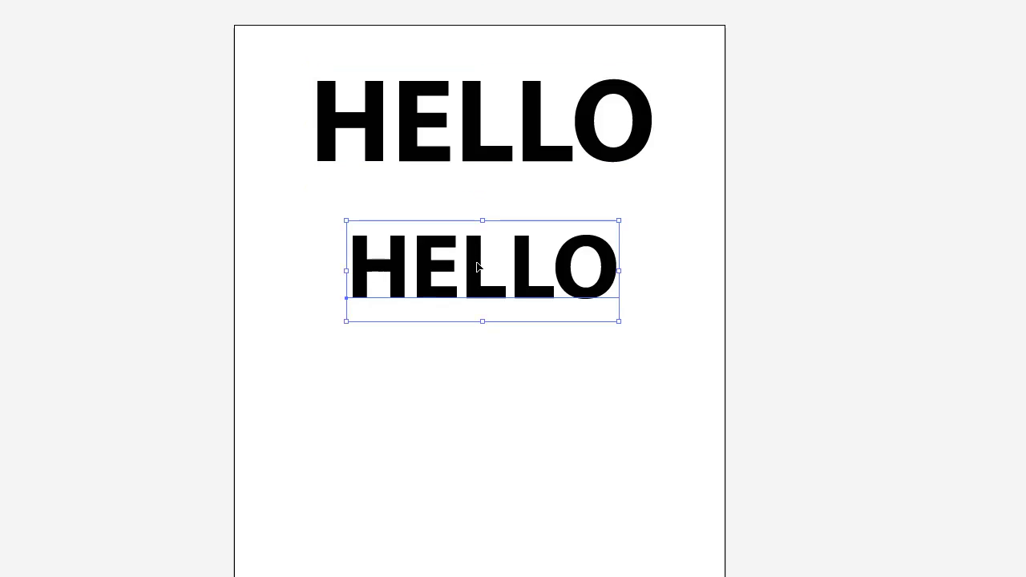
key("Delete")
left_click(475, 132)
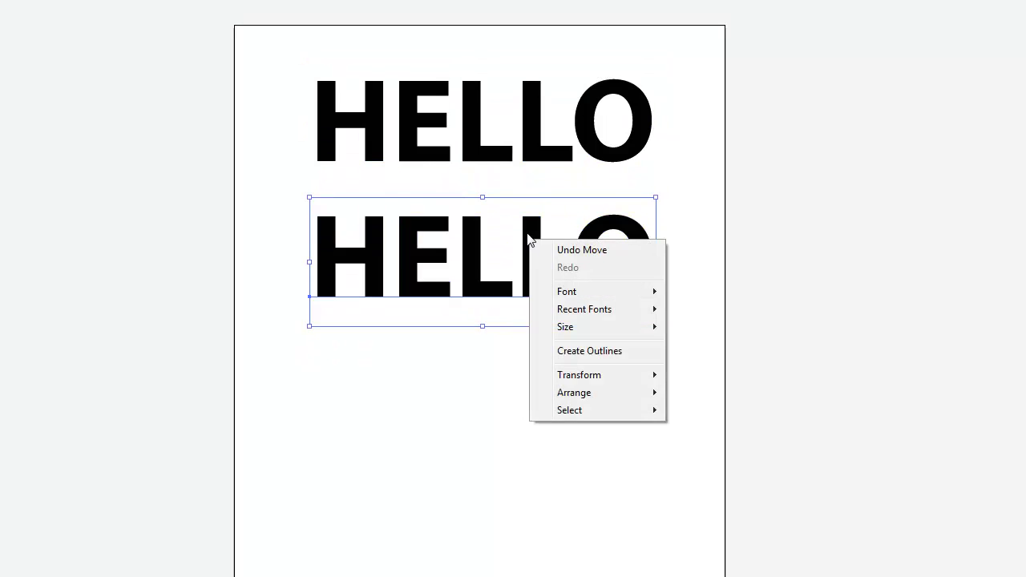
left_click(590, 353)
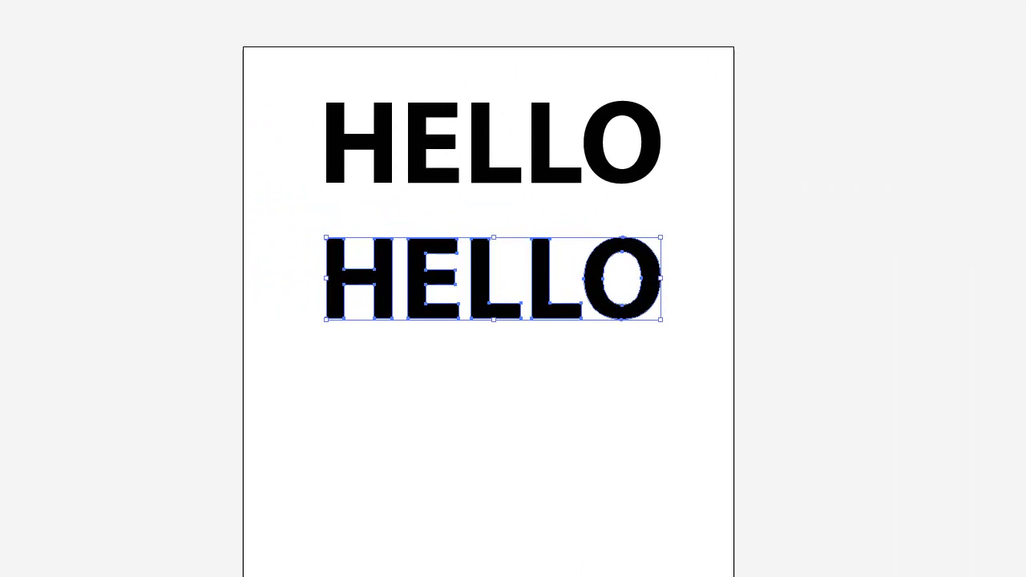
Step: Fill the outlined lower HELLO with red and lower its opacity to pale pink
left_click(565, 369)
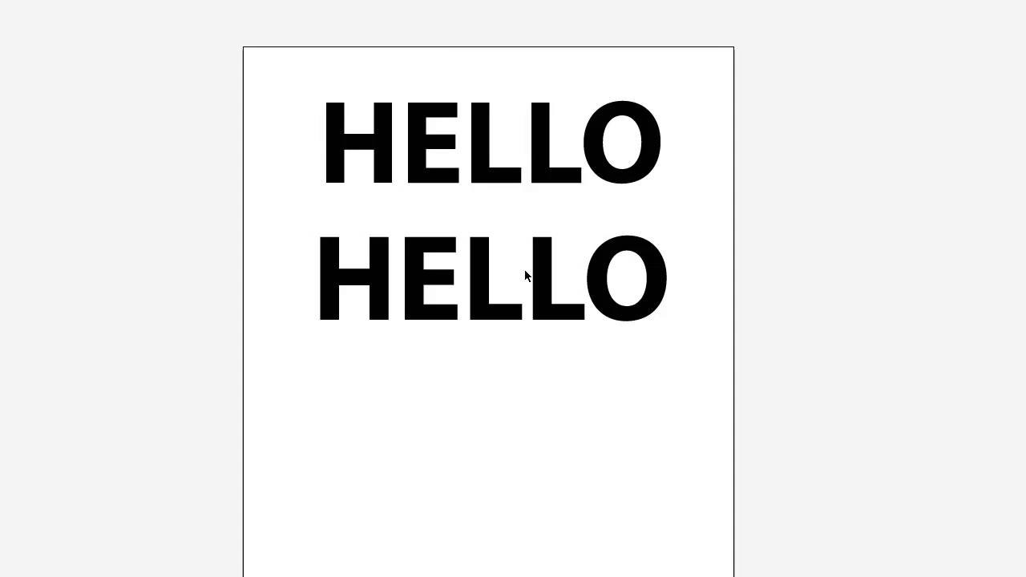
left_click(542, 266)
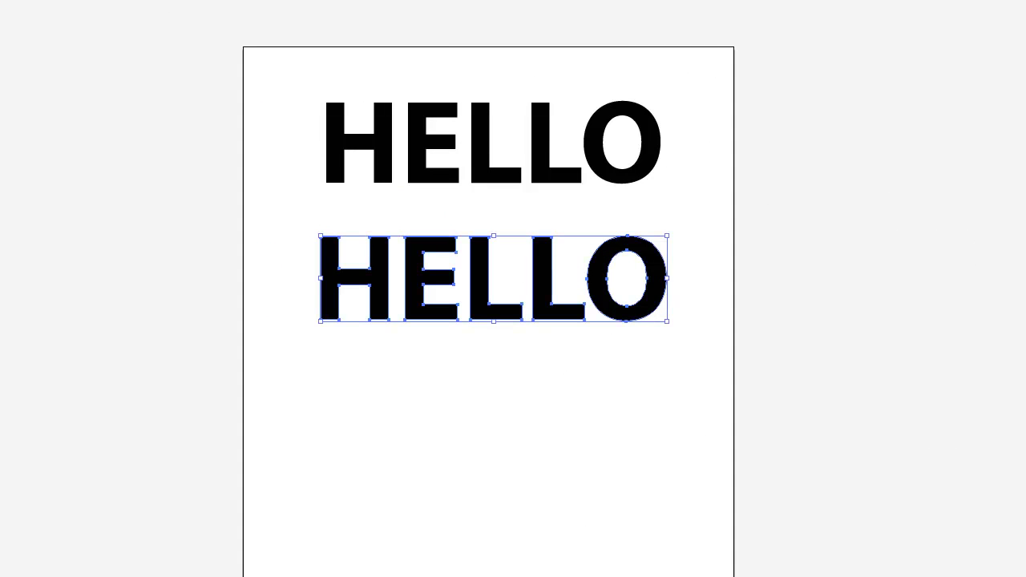
left_click(478, 41)
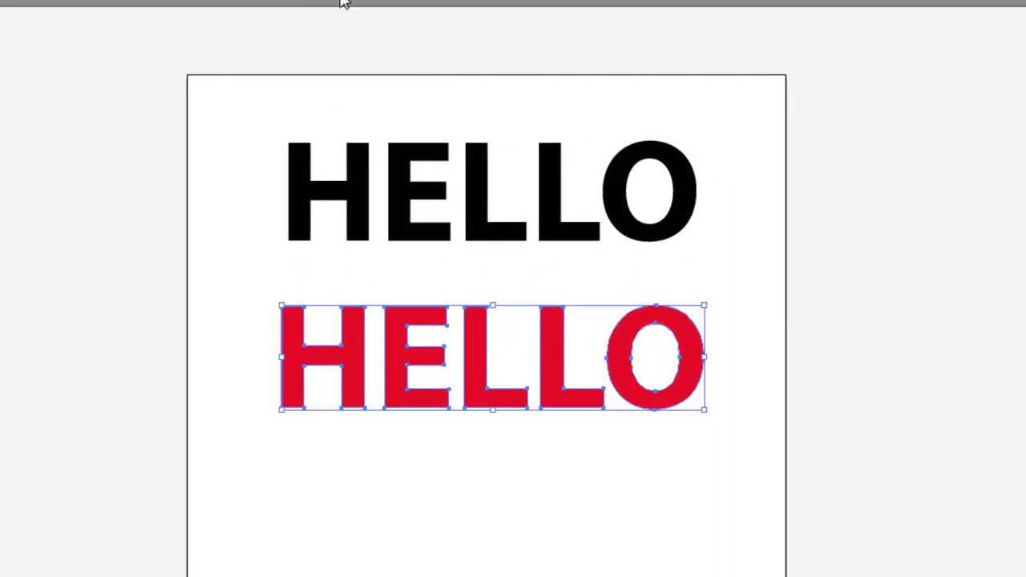
left_click(298, 2)
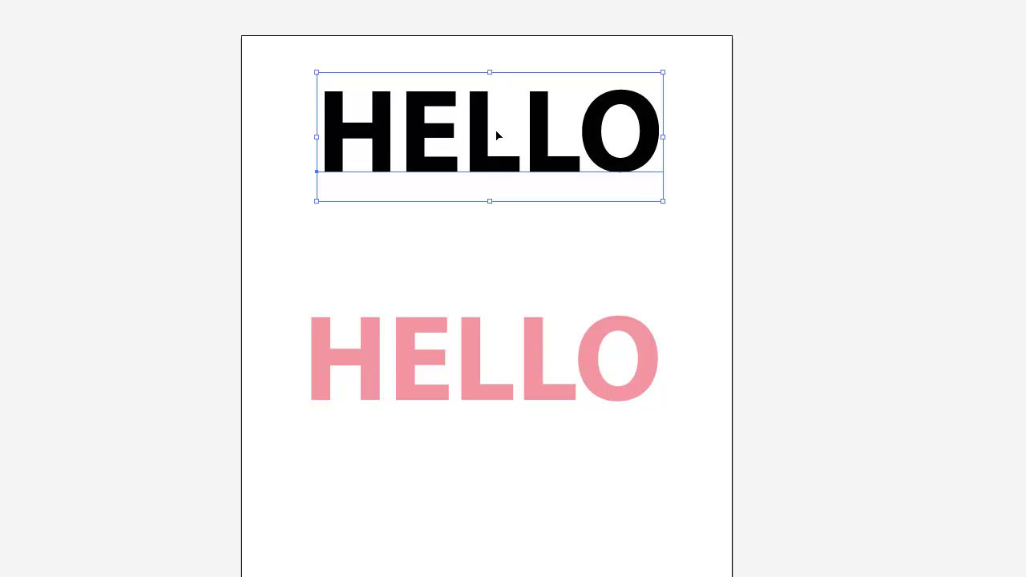
left_click(656, 362)
double_click(656, 117)
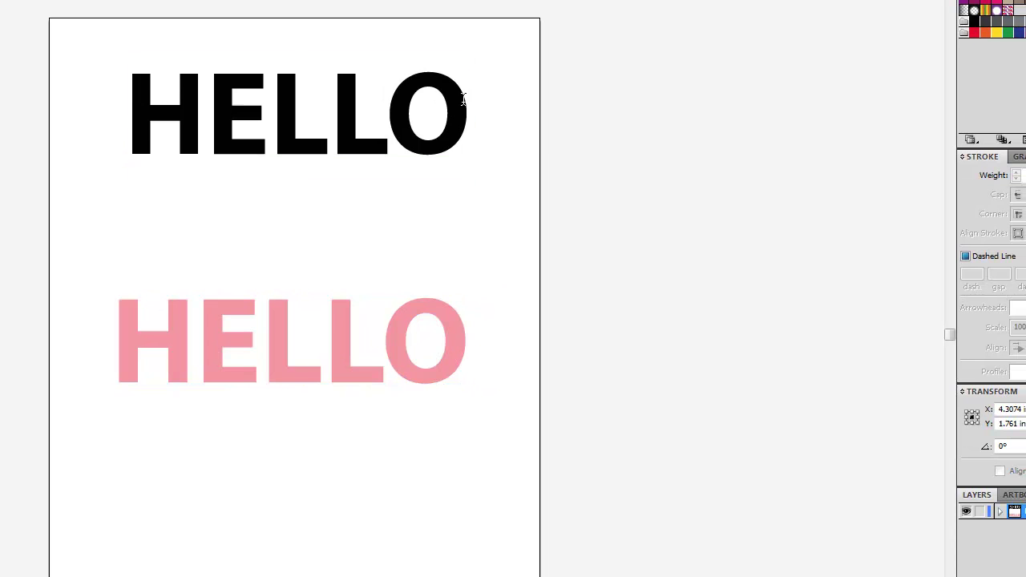
type(".ai")
key("BackSpace")
key("Left")
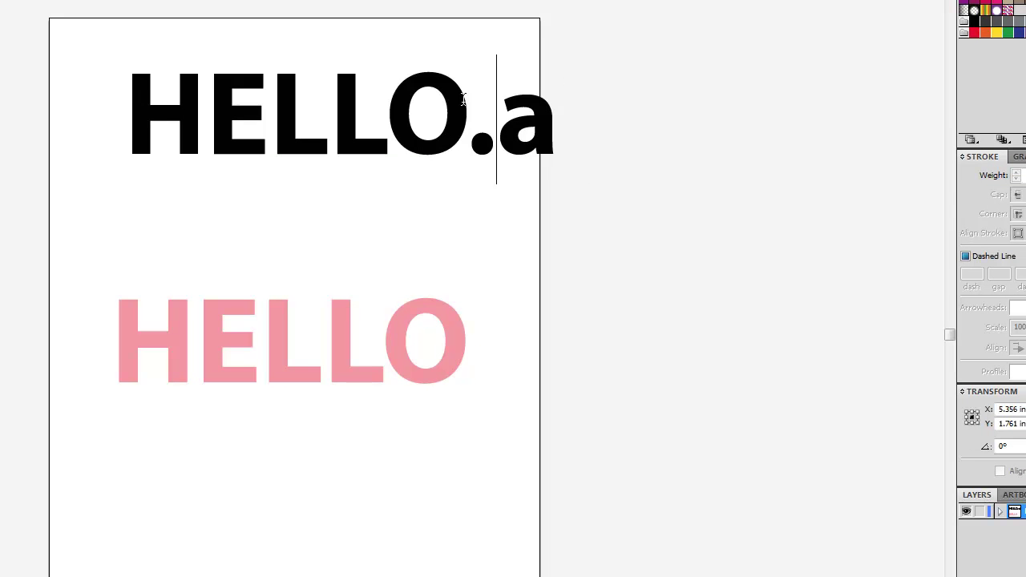
key("BackSpace")
key("Delete")
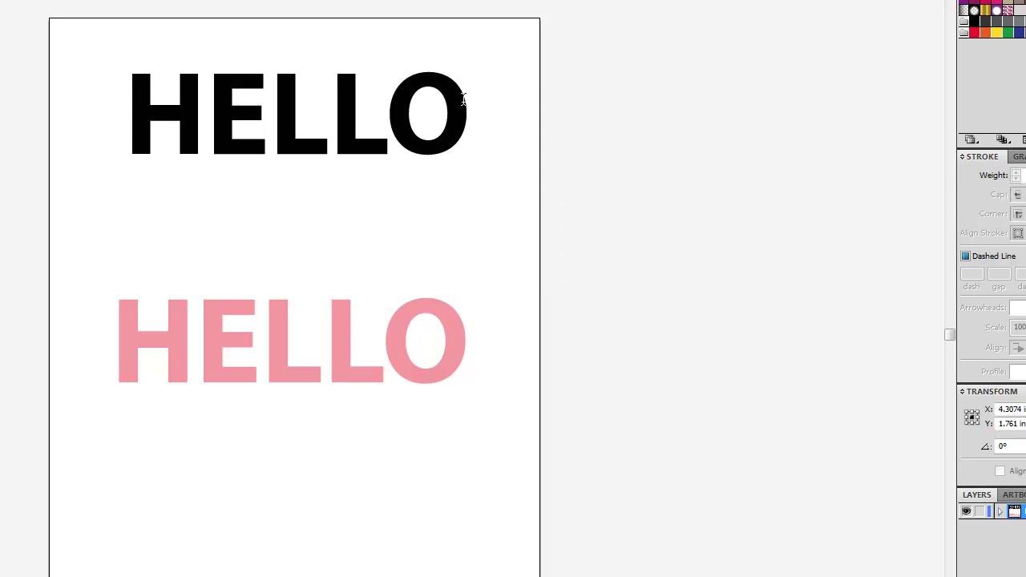
type("PRI")
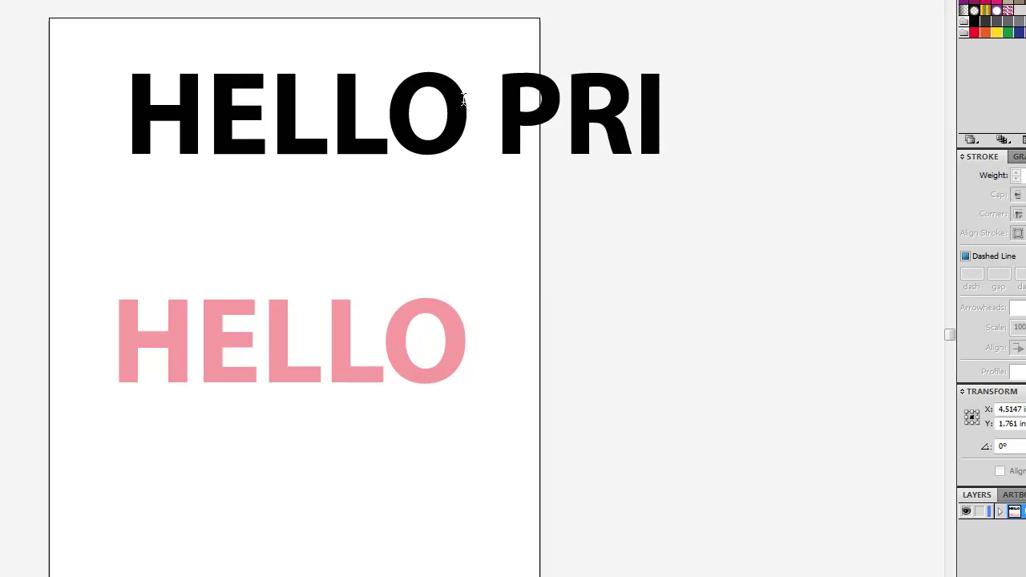
type("NT.ai")
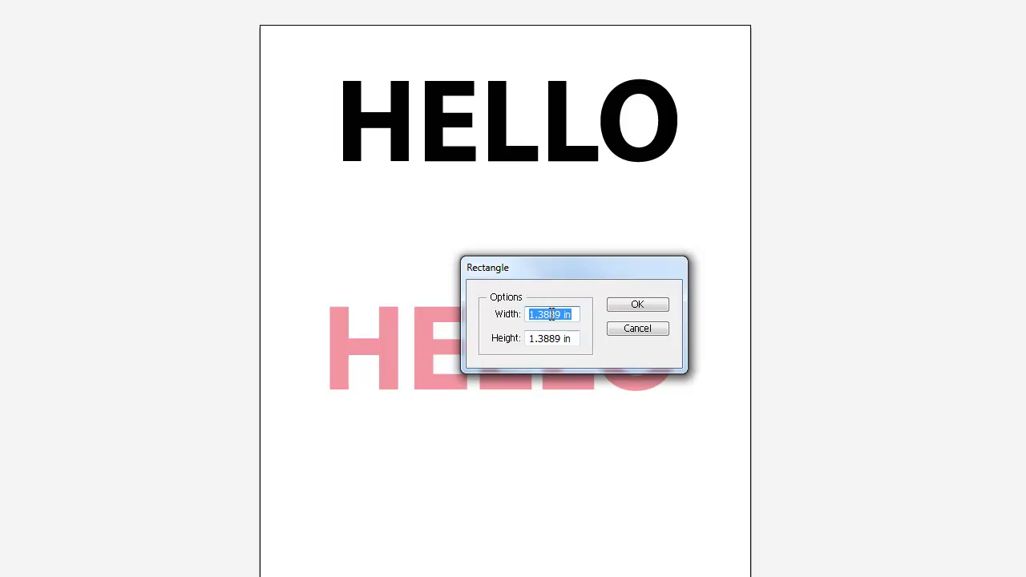
Step: Create a 6 in wide rectangle between the two HELLO words
type("6")
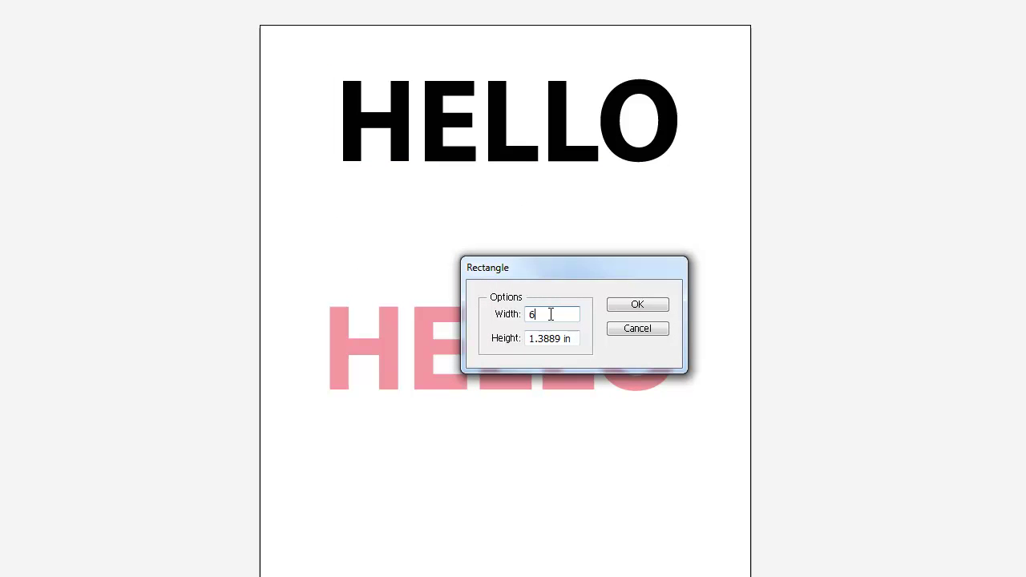
left_click(630, 305)
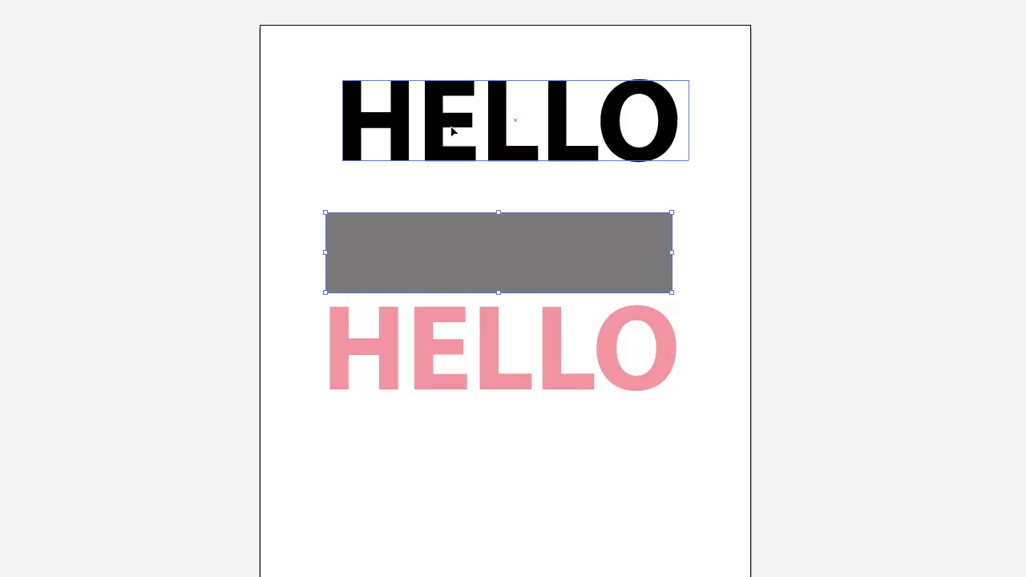
Step: Move the grey box over the top HELLO and enlarge the text to fill it
left_click_drag(442, 265, 454, 130)
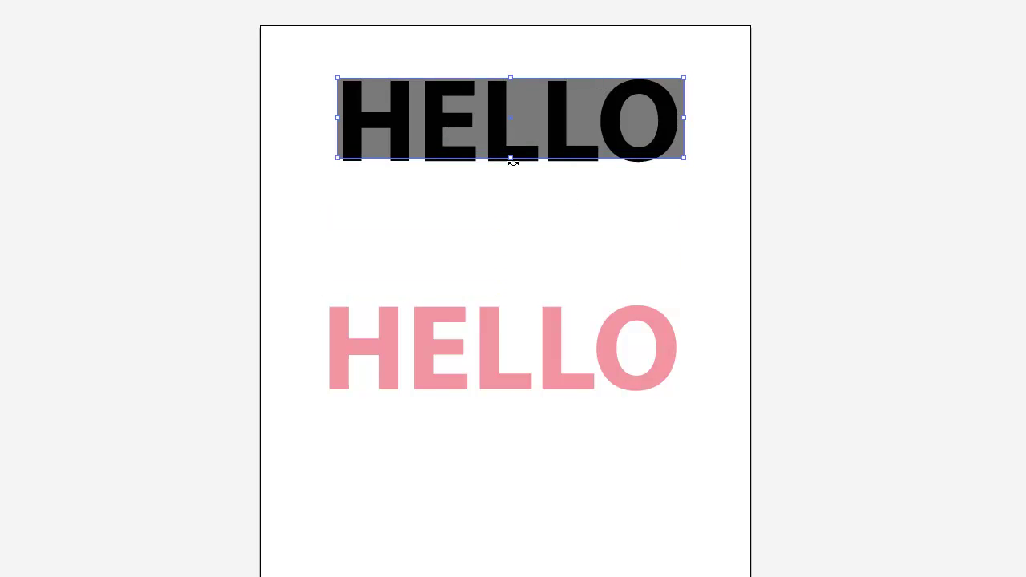
left_click(634, 177)
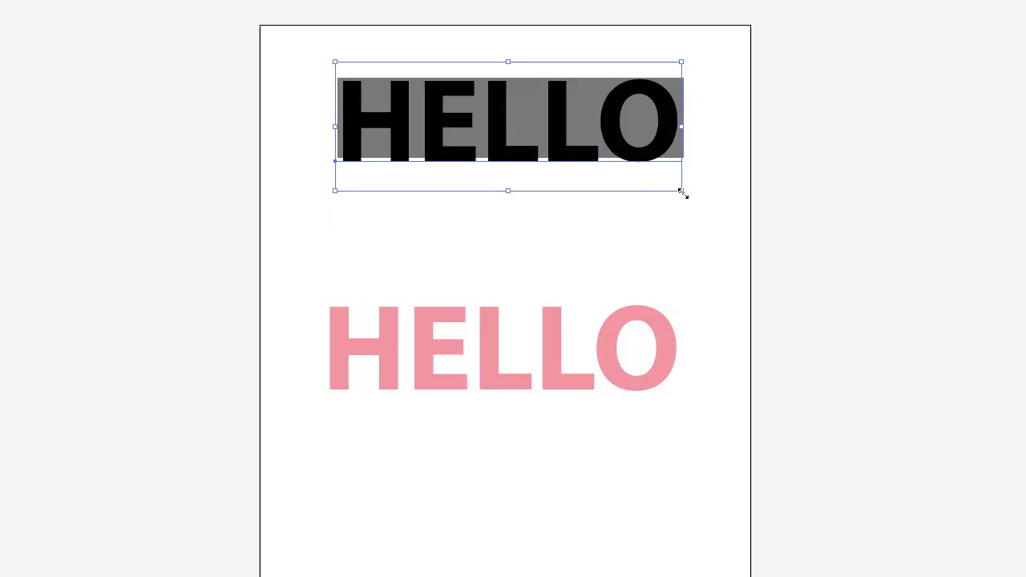
left_click_drag(682, 192, 688, 197)
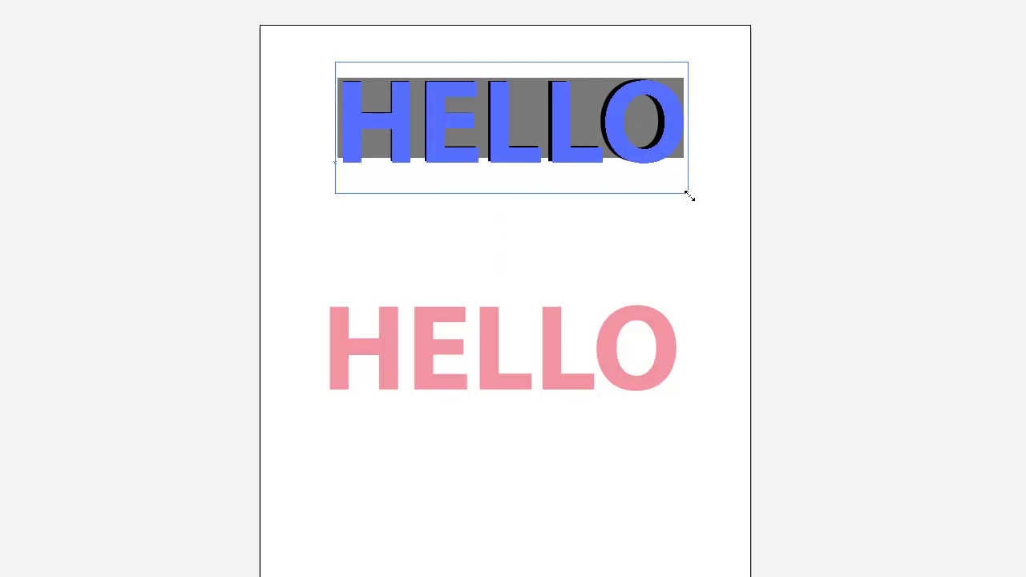
left_click_drag(689, 195, 688, 195)
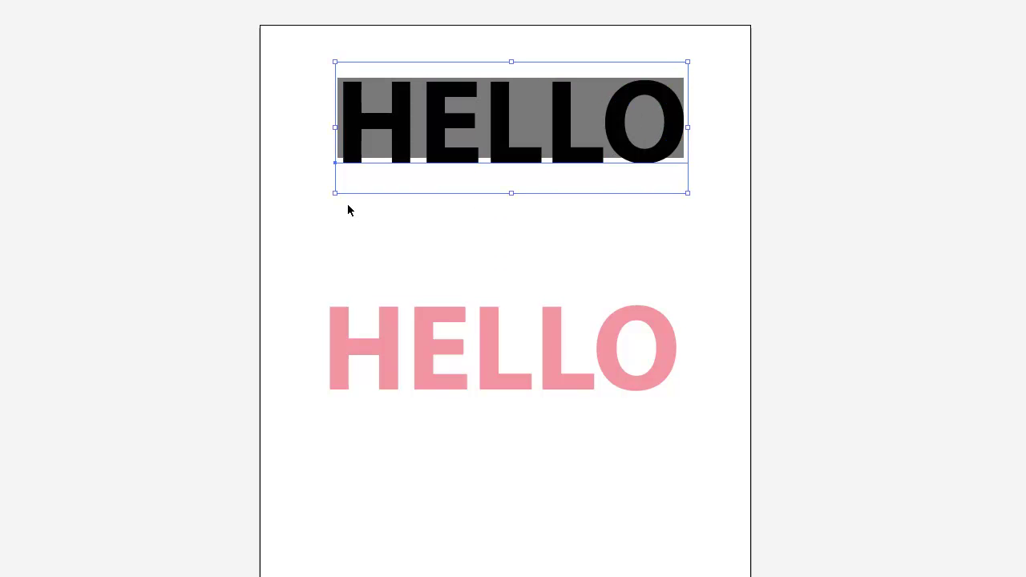
left_click_drag(335, 194, 329, 202)
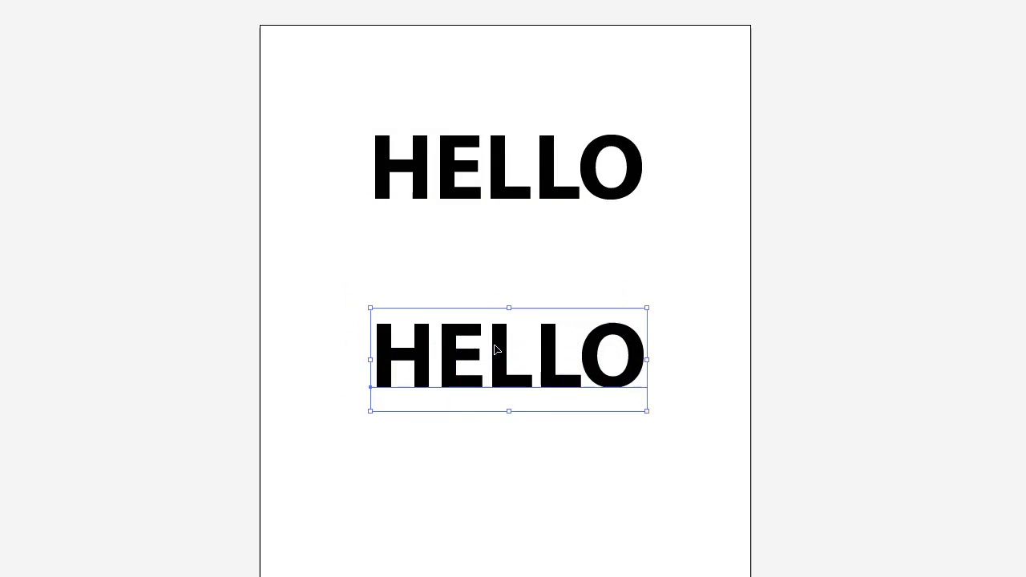
Step: Place a black HELLO copy in the lower position, then reselect the top HELLO
right_click(493, 345)
left_click(527, 458)
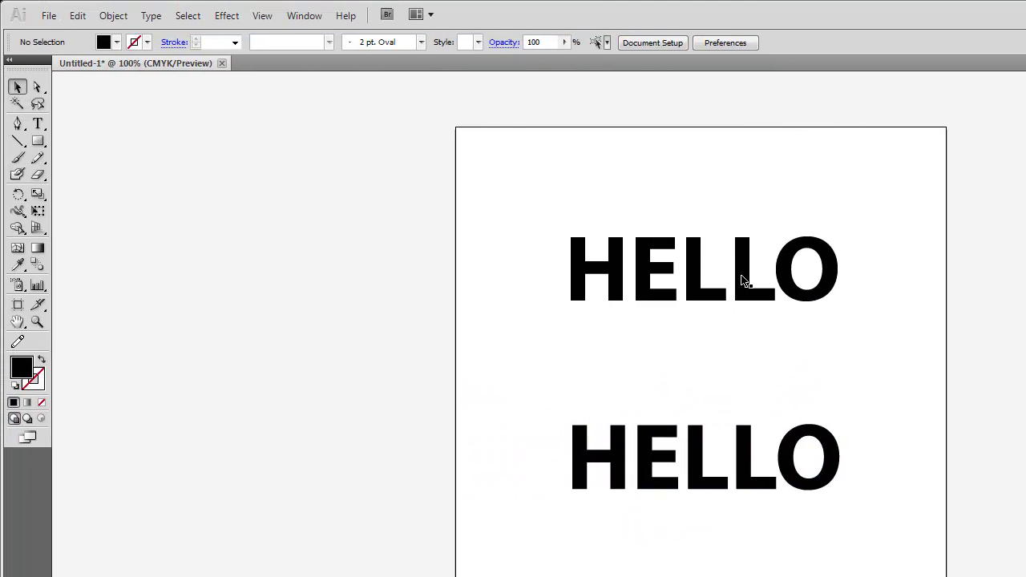
left_click(552, 181)
Step: Warp the top HELLO with an Arc: 37% bend, 7% vertical distortion
left_click(228, 16)
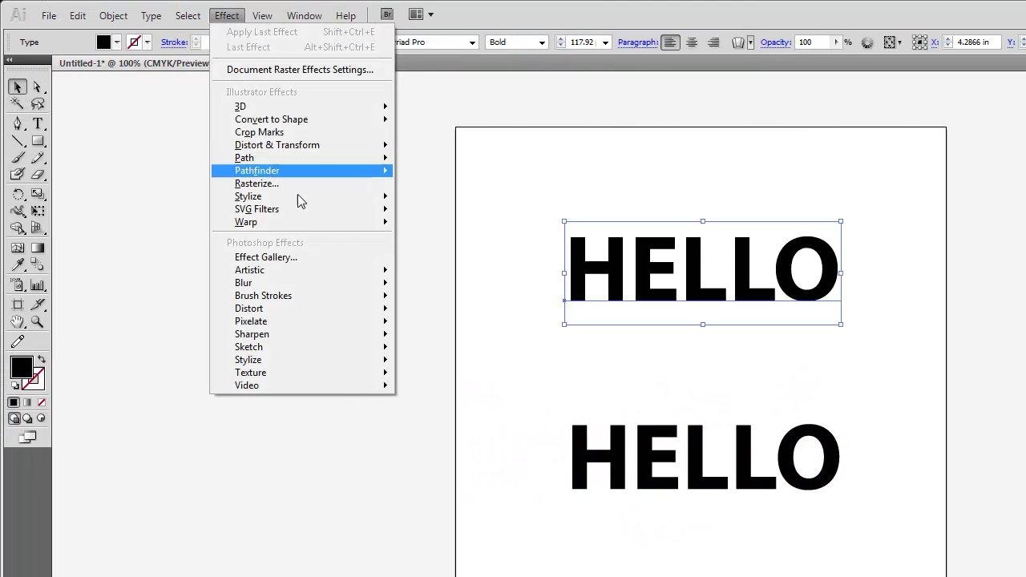
mouse_move(379, 229)
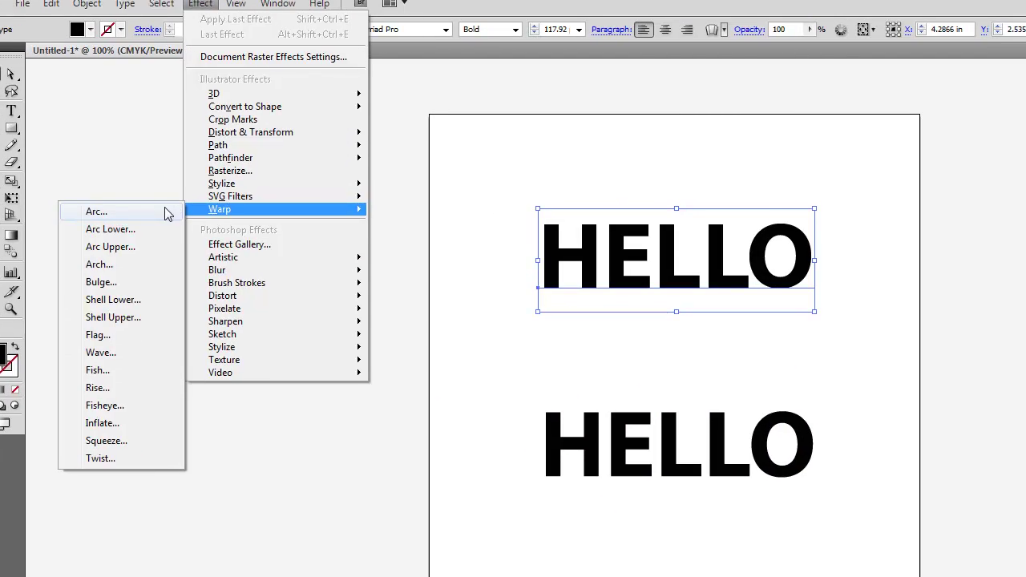
left_click(122, 224)
left_click(668, 306)
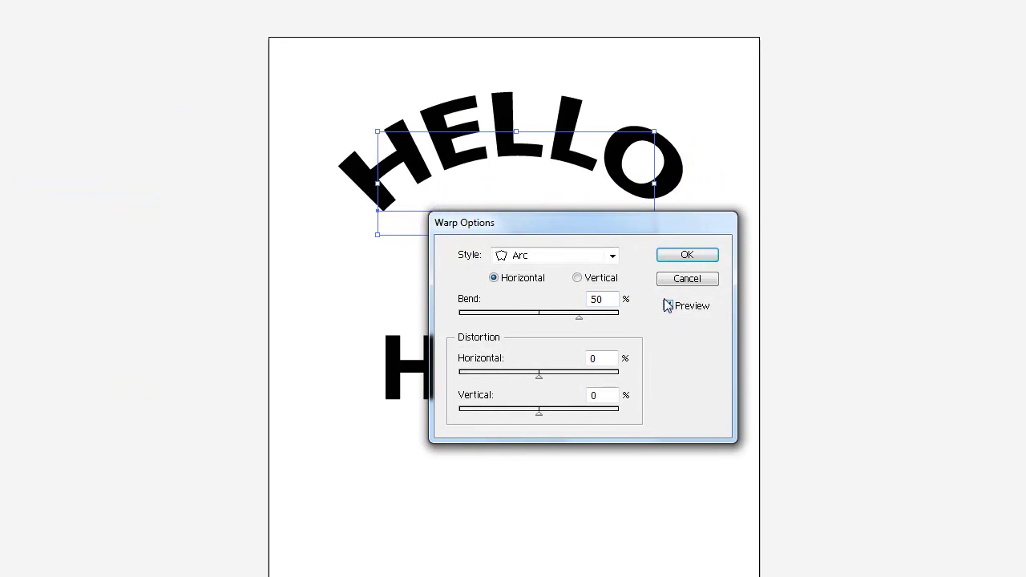
left_click_drag(540, 415, 545, 417)
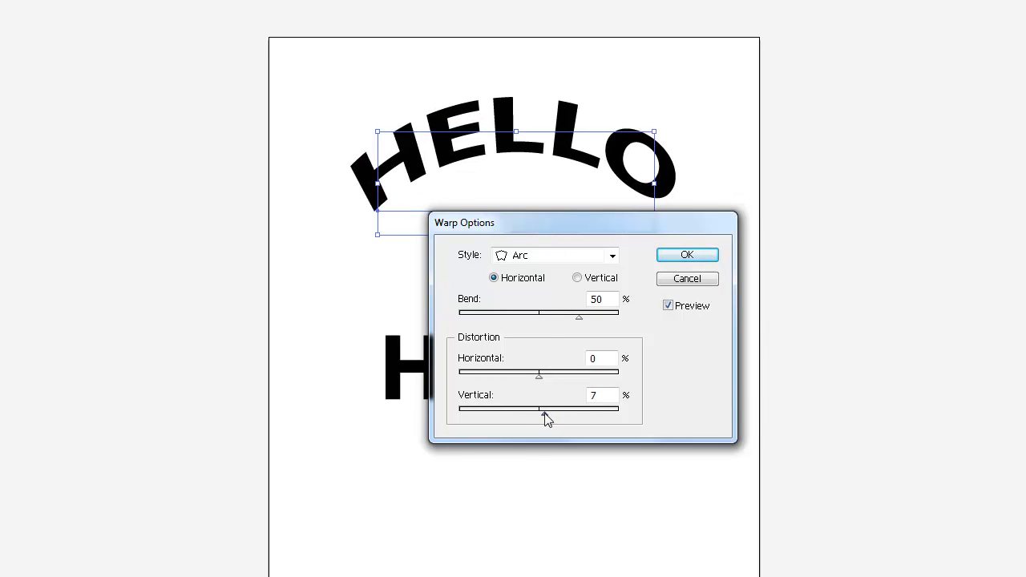
left_click_drag(581, 322, 569, 320)
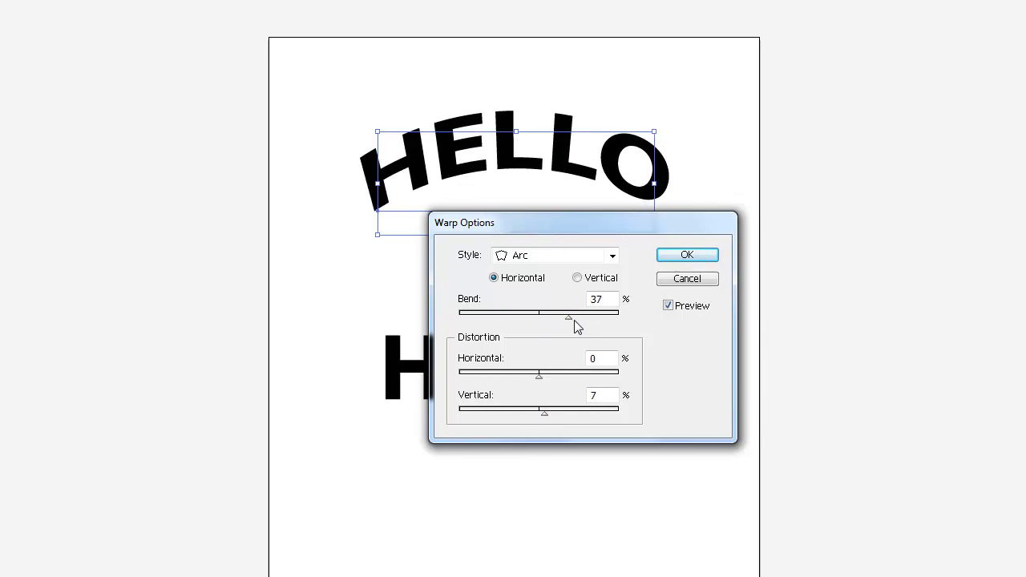
left_click(708, 256)
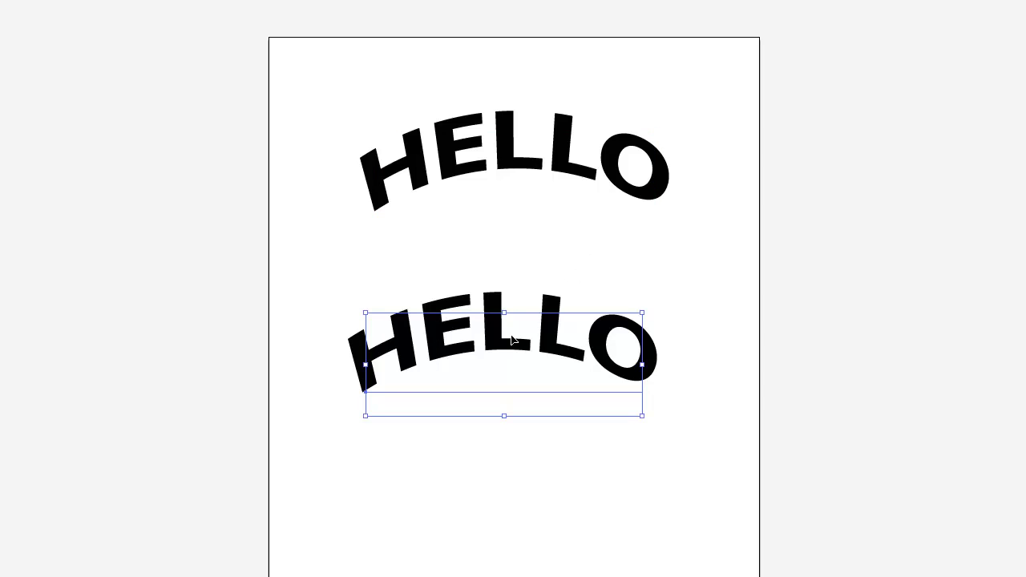
Step: Apply Expand Appearance to the lower arched HELLO, turning its warp into outlined shapes
right_click(512, 336)
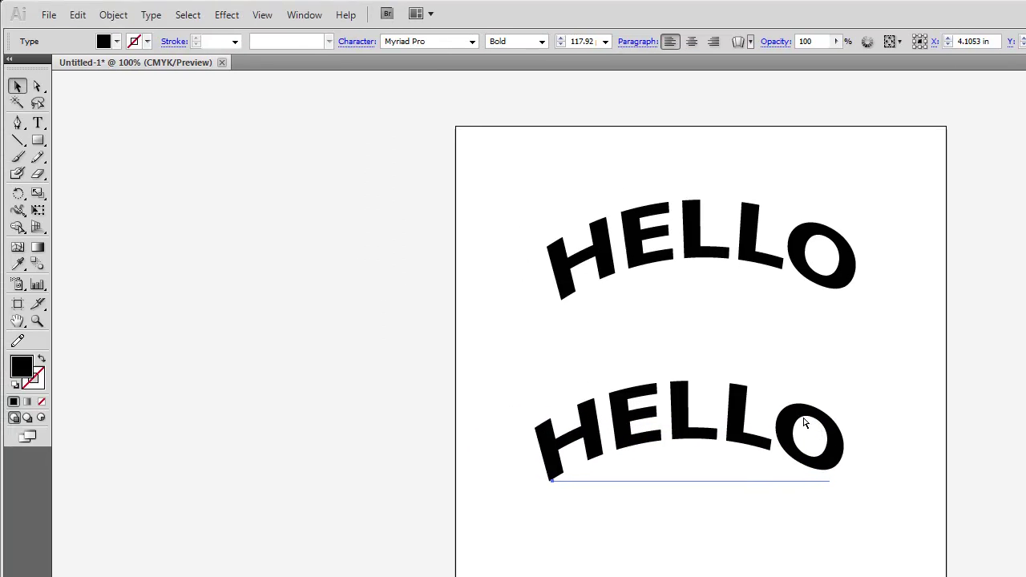
left_click(120, 18)
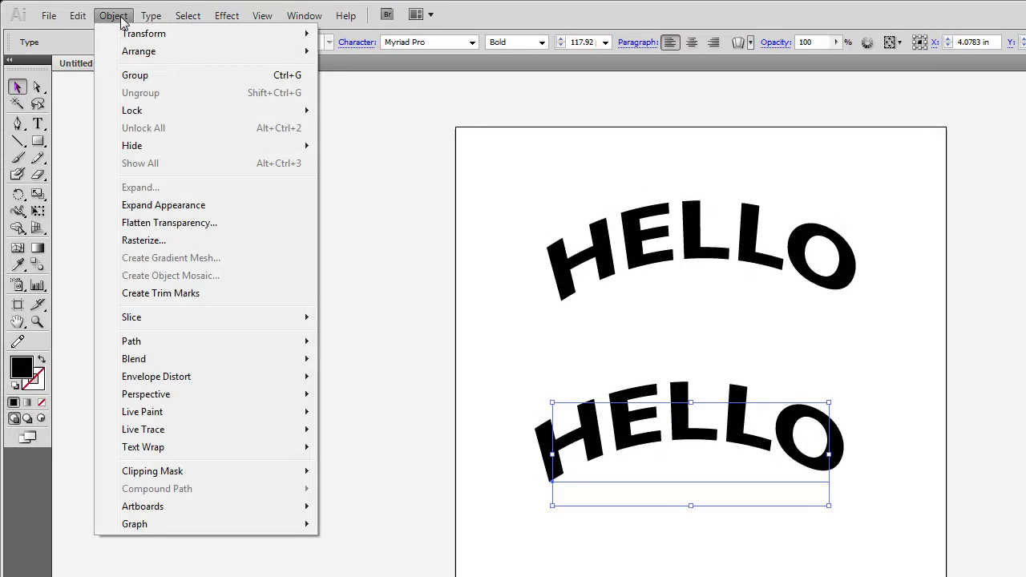
left_click(182, 206)
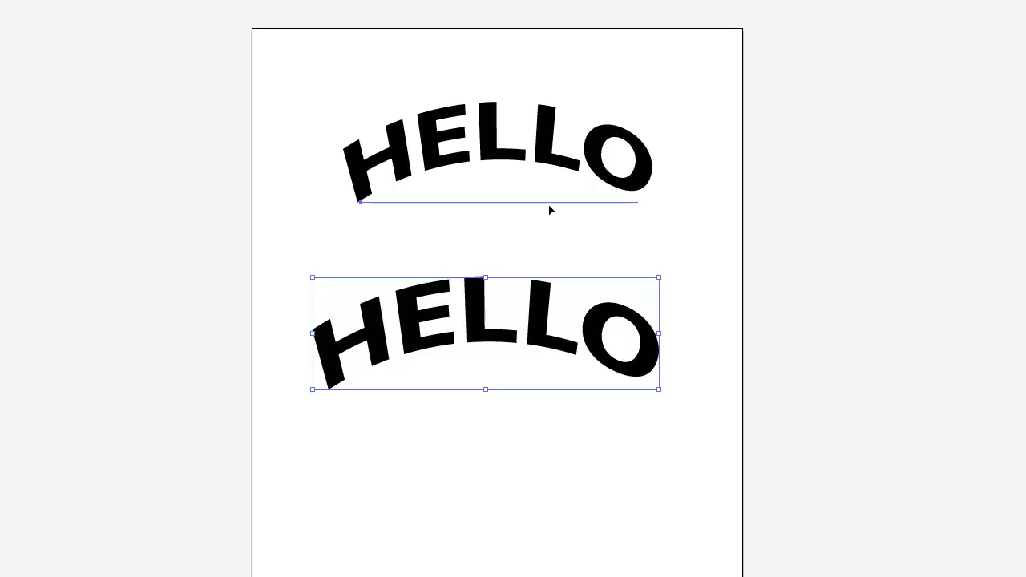
Step: Select the upper arched HELLO, compare it with the expanded HELLO below, then reselect it
left_click(527, 137)
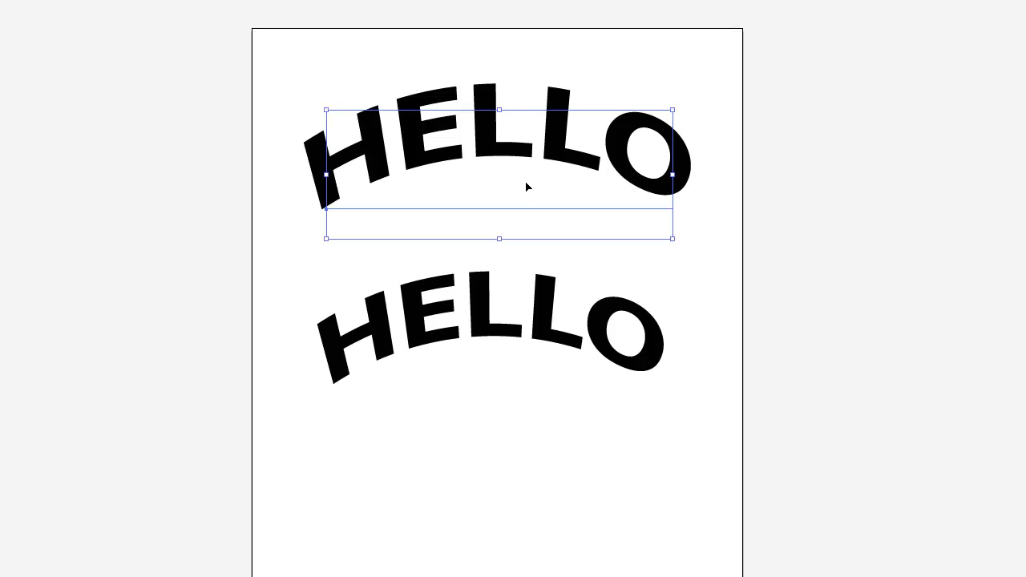
left_click(485, 316)
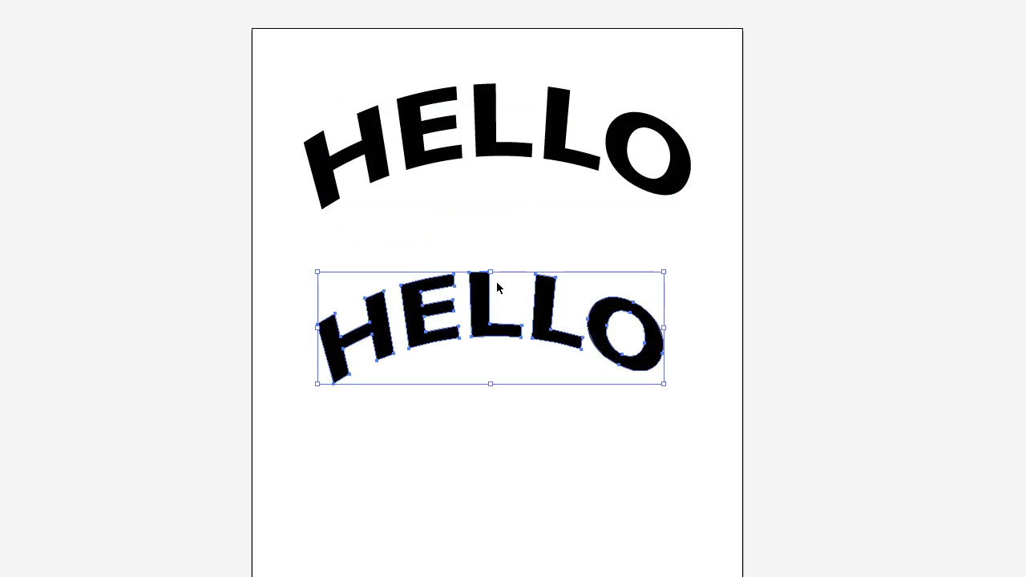
left_click(493, 128)
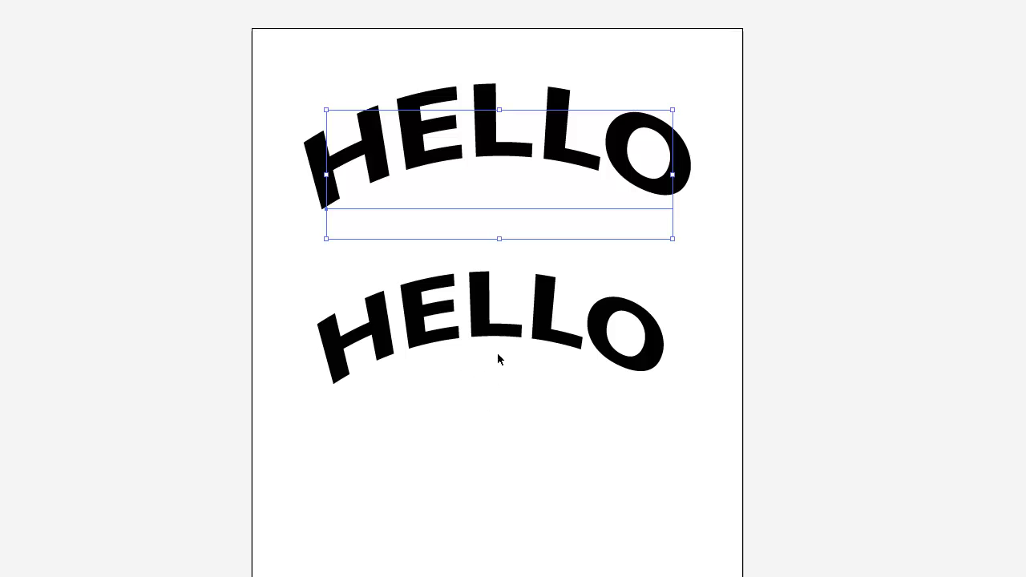
left_click(481, 310)
left_click(506, 128)
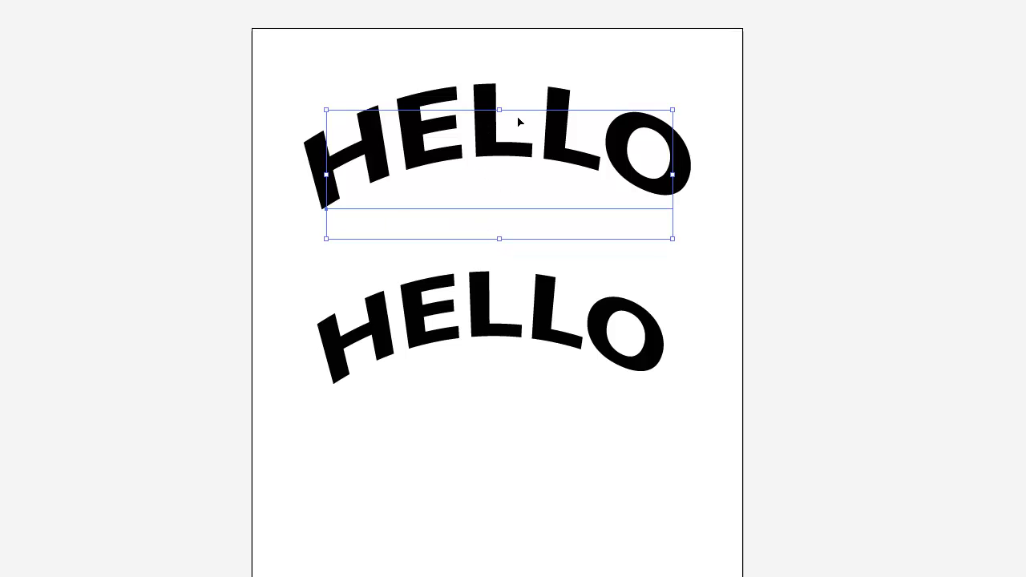